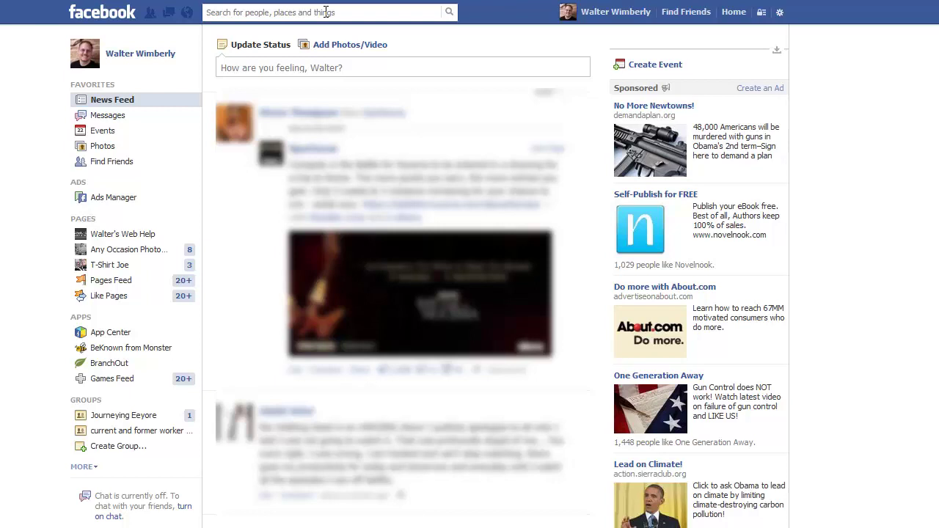
Step: Search Facebook for 'crea' and pick the Create New Facebook Page suggestion
left_click(255, 12)
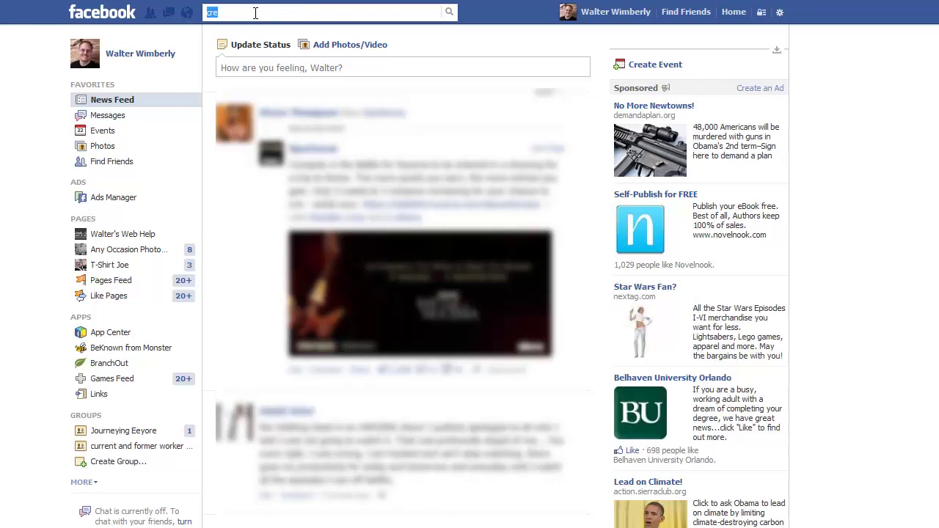
type("c")
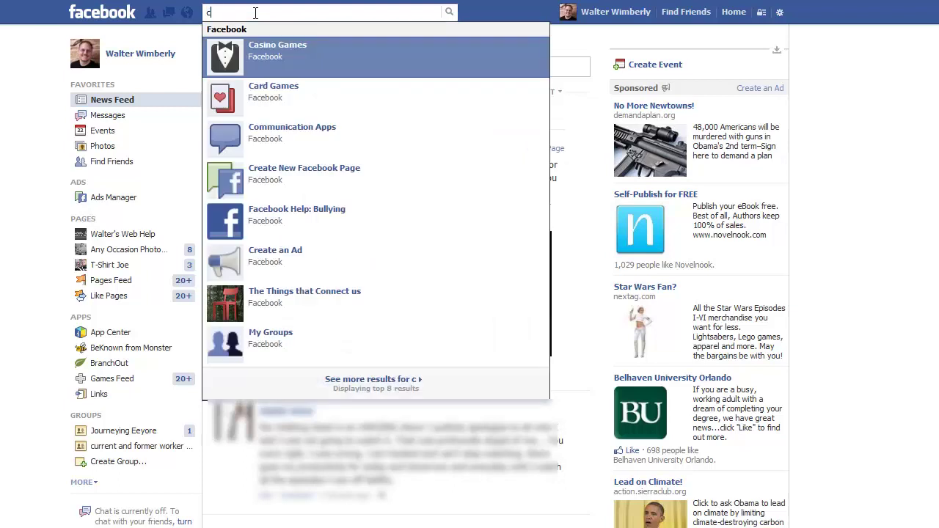
type("rea")
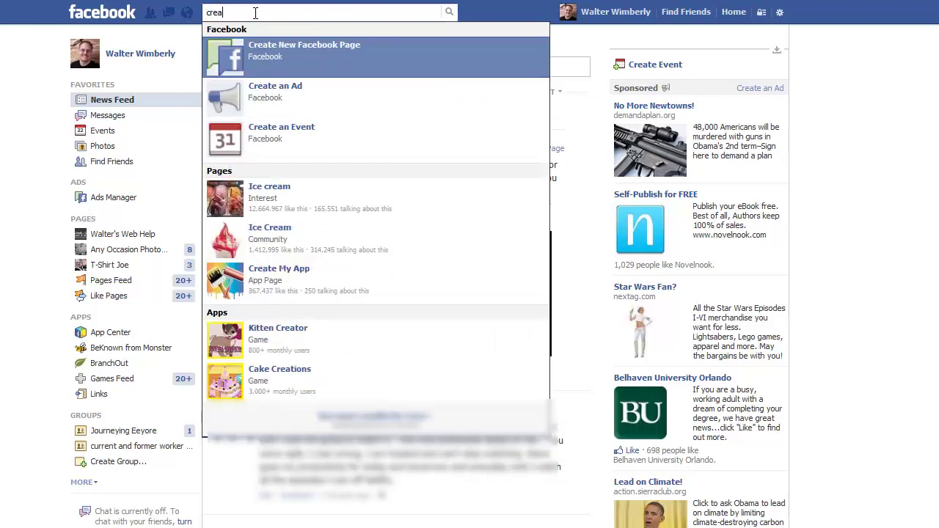
left_click(274, 62)
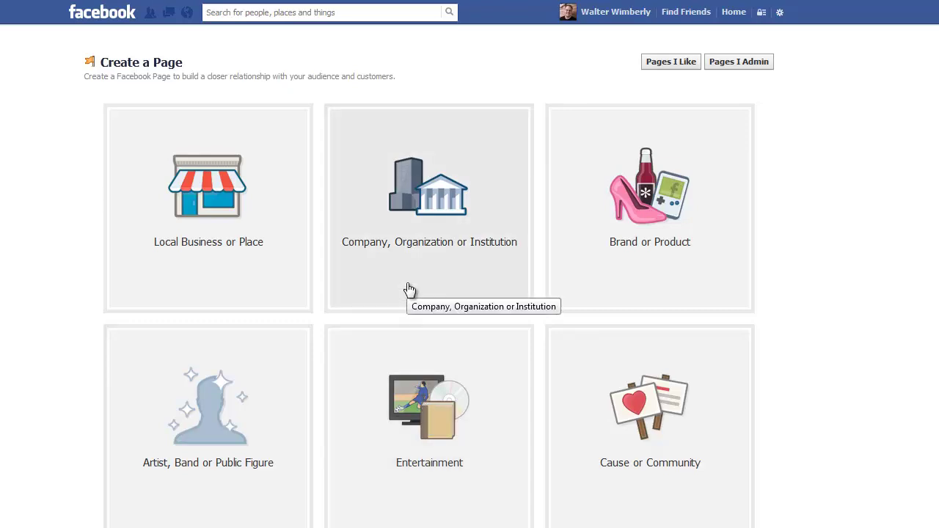
Step: Compare the Local Business and Company, Organization or Institution forms, settling on Company, Organization or Institution
left_click(408, 288)
left_click(535, 137)
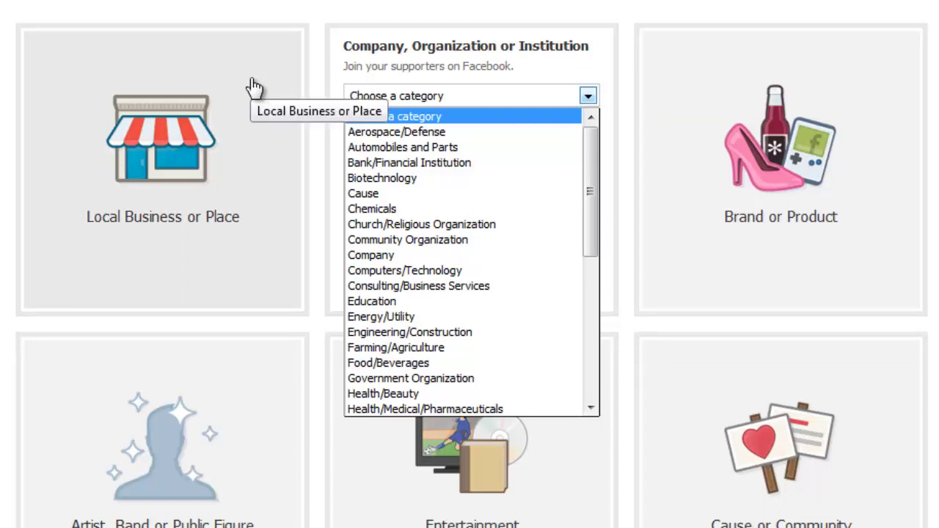
left_click(253, 88)
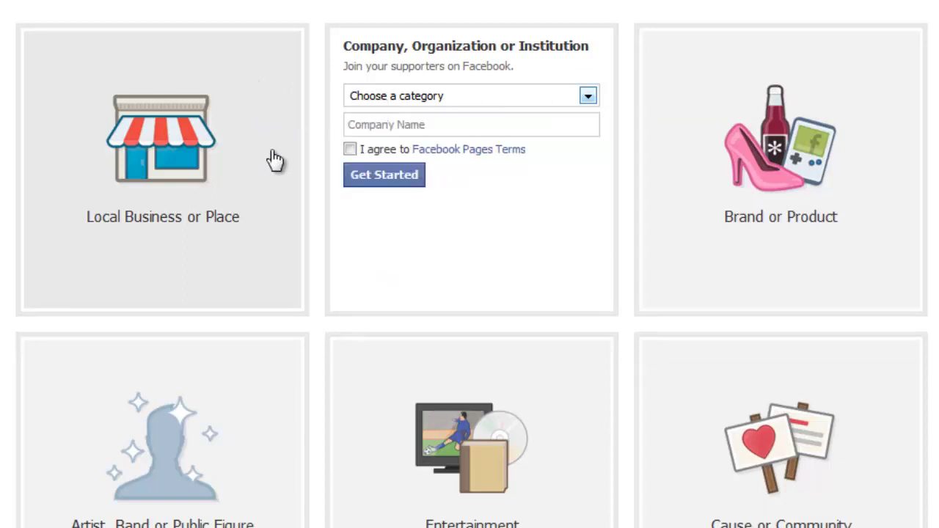
left_click(245, 195)
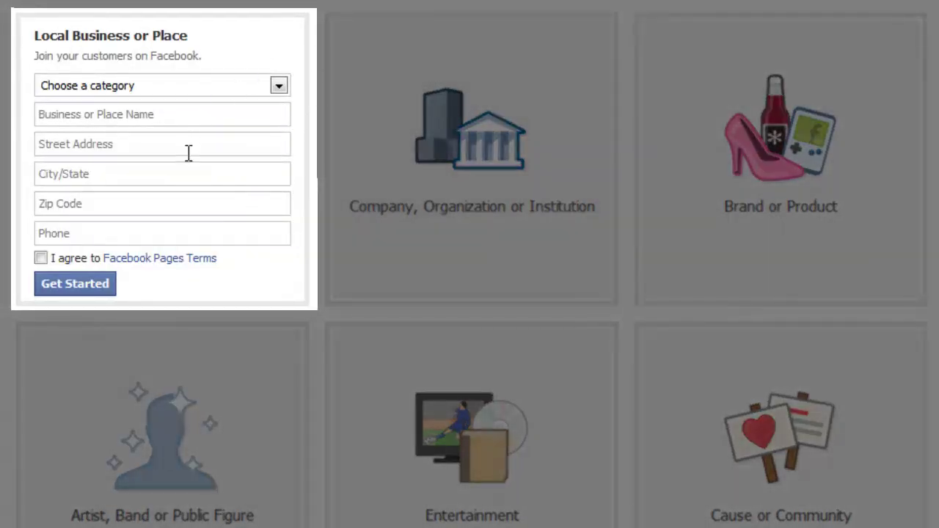
left_click(411, 132)
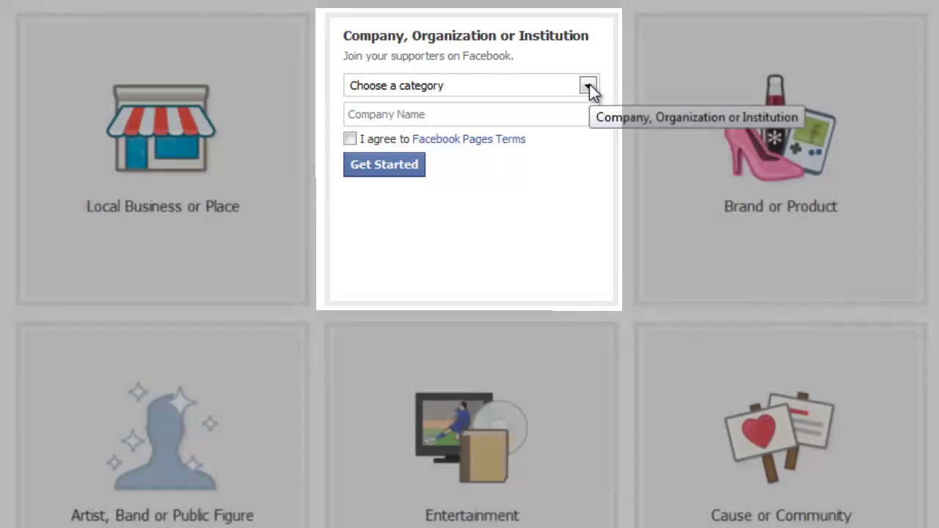
Step: Choose Church/Religious Organization, name it The Upper Room, accept the Pages terms and get started
left_click(589, 85)
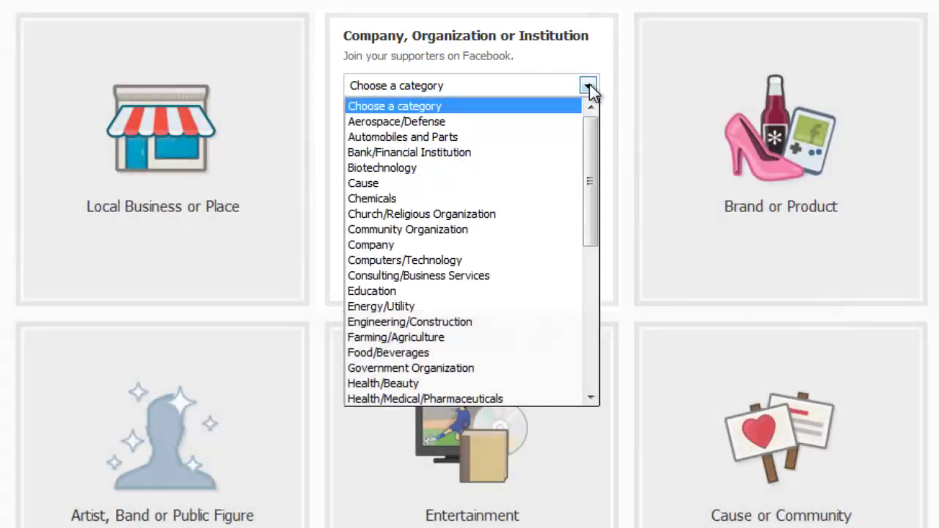
left_click(476, 215)
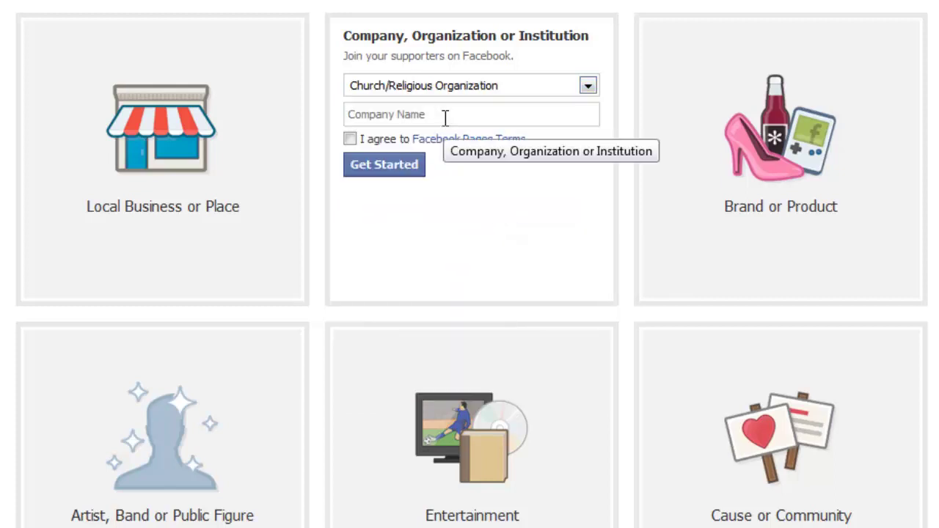
type("The Upper Room")
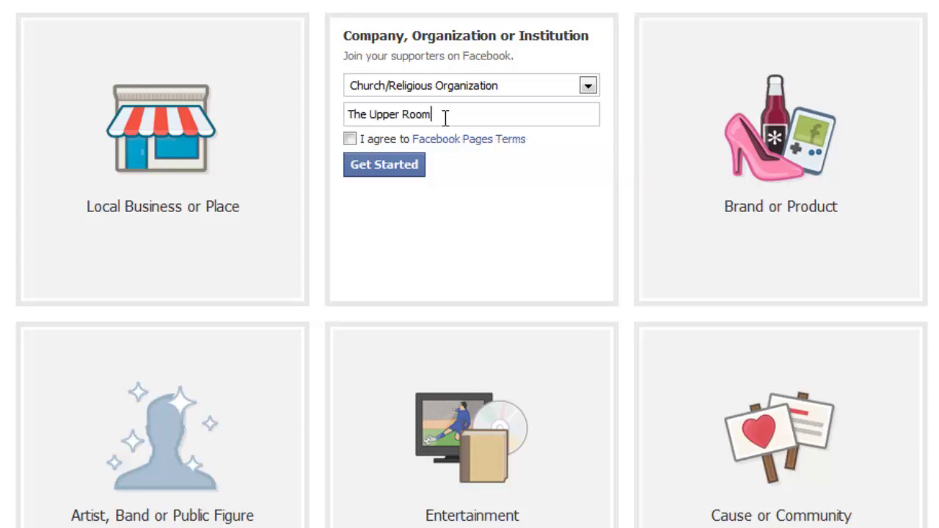
left_click(350, 139)
left_click(390, 169)
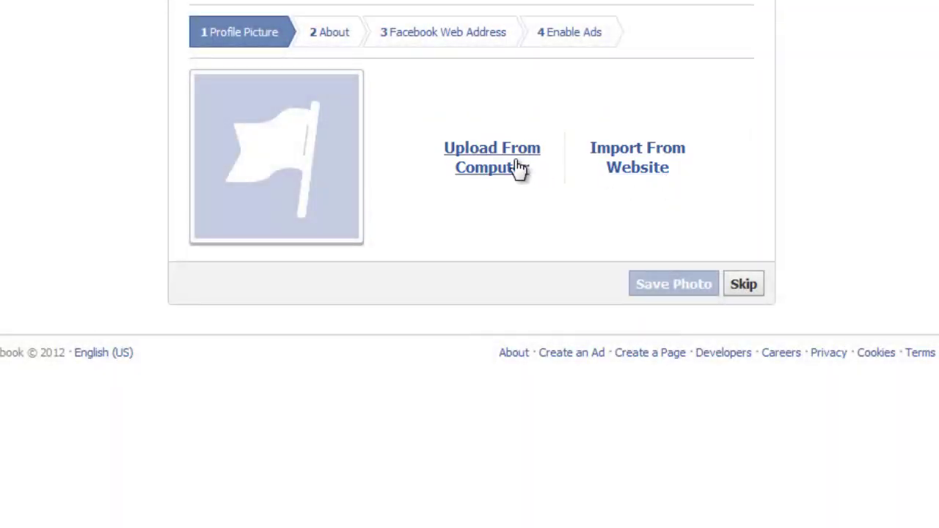
Step: Upload a profile photo from the computer and begin the Page description field
left_click(512, 169)
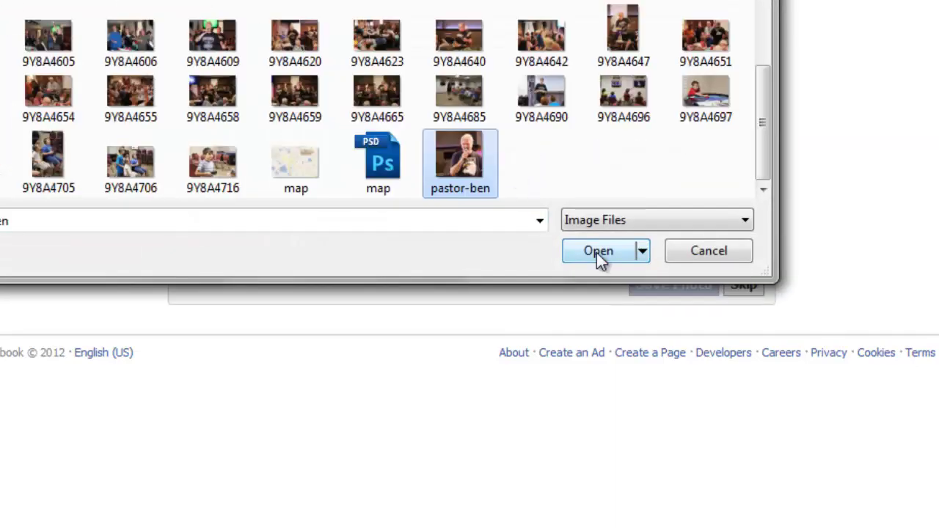
left_click(596, 251)
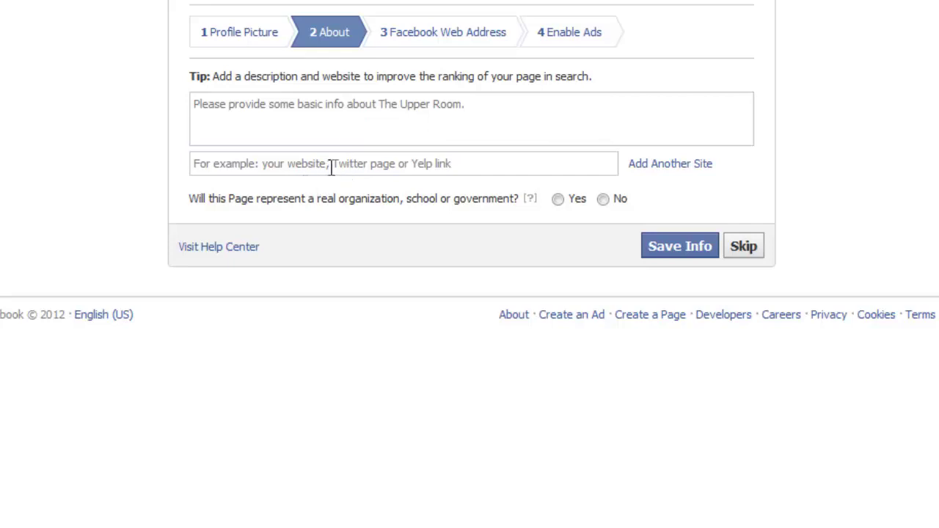
left_click(334, 130)
Step: Paste in the Page description, the church website and a second Twitter link
type("Designed as a place to relax and fellowship with others, The Upper Room provides a faith based worship service to recharge your spiritual battery.")
left_click(369, 168)
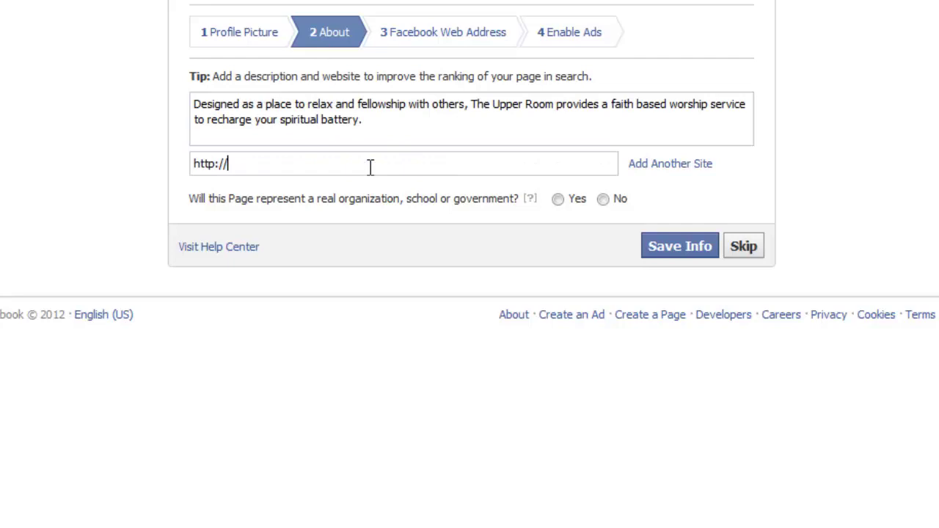
type("www.hisvineyardfellowship.com/")
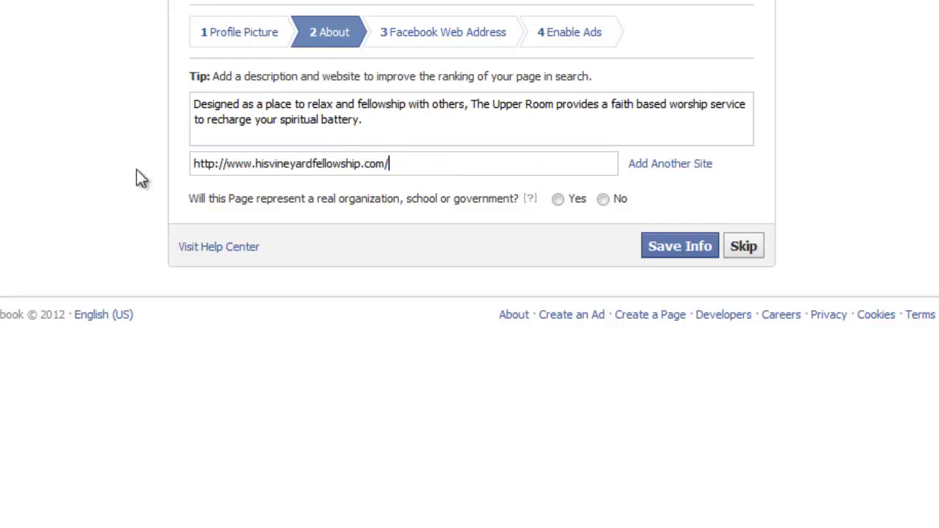
left_click(664, 165)
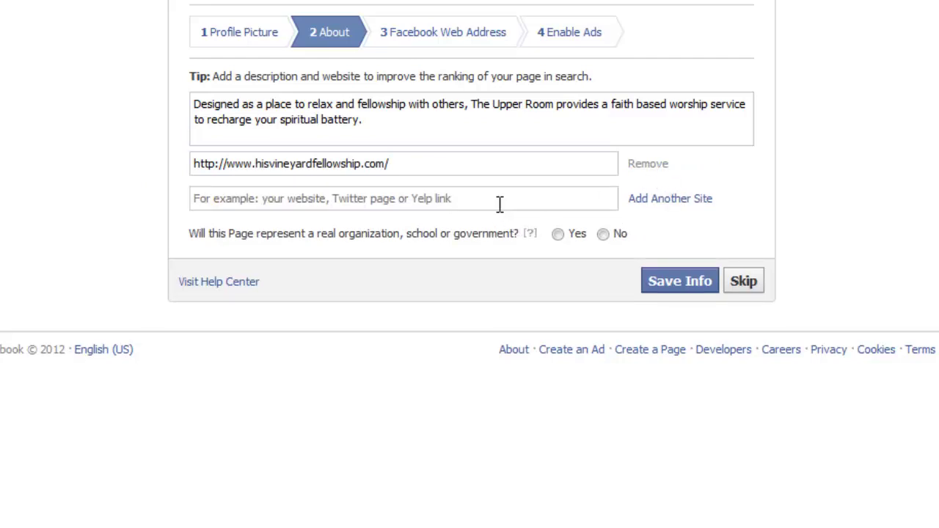
type("https://twitter.com/UpperRoomApopka")
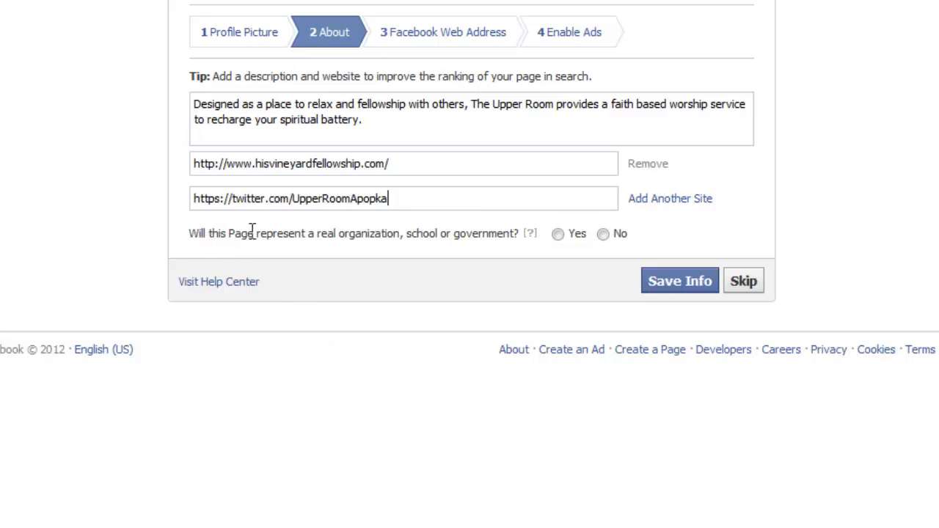
Step: Mark the Page a real organization, save the About info, and enter TheUpperRoom as web address
left_click(556, 233)
left_click(681, 289)
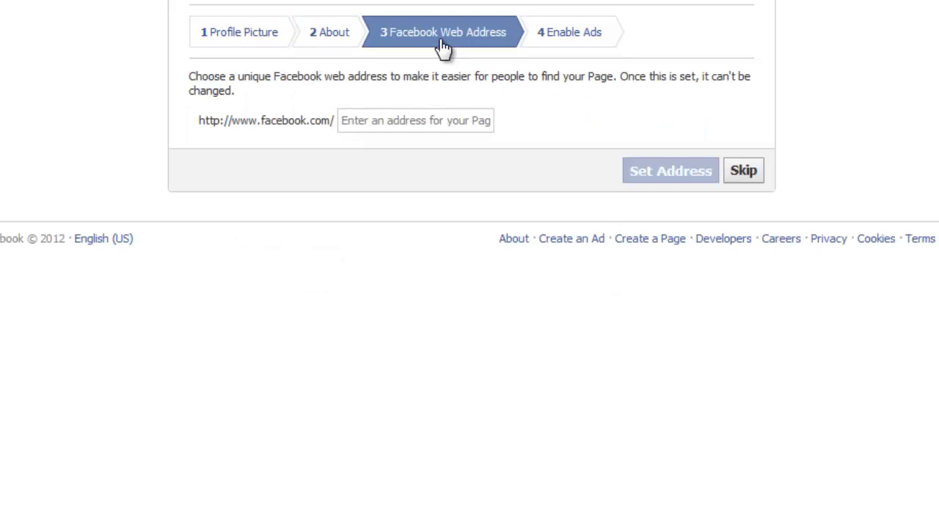
left_click(413, 119)
type("TheUpperRoom")
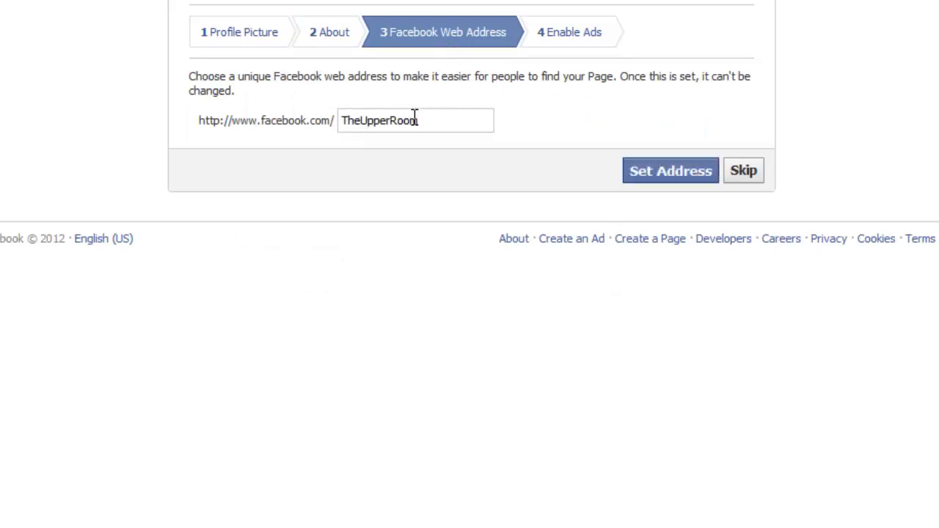
Step: Try TheUpperRoom, then append Apopka and claim TheUpperRoomApopka once the first is rejected
left_click(667, 184)
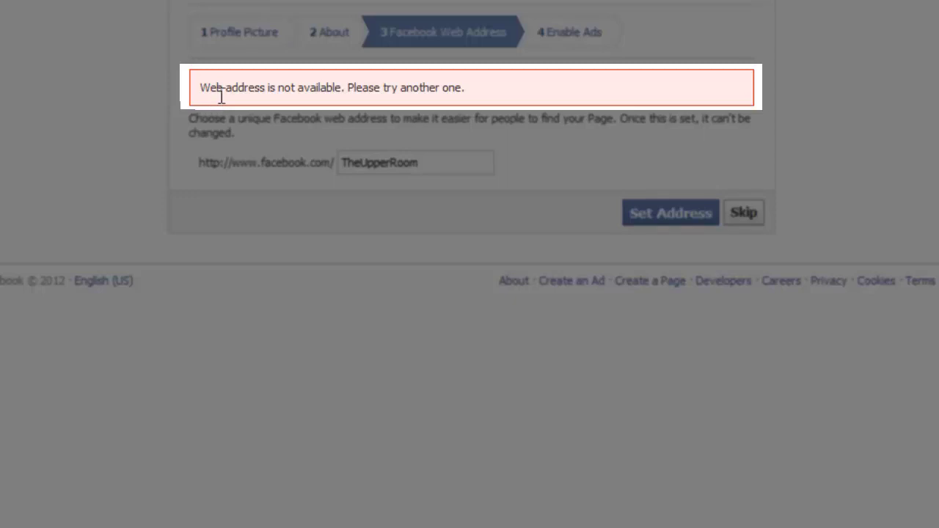
left_click(448, 166)
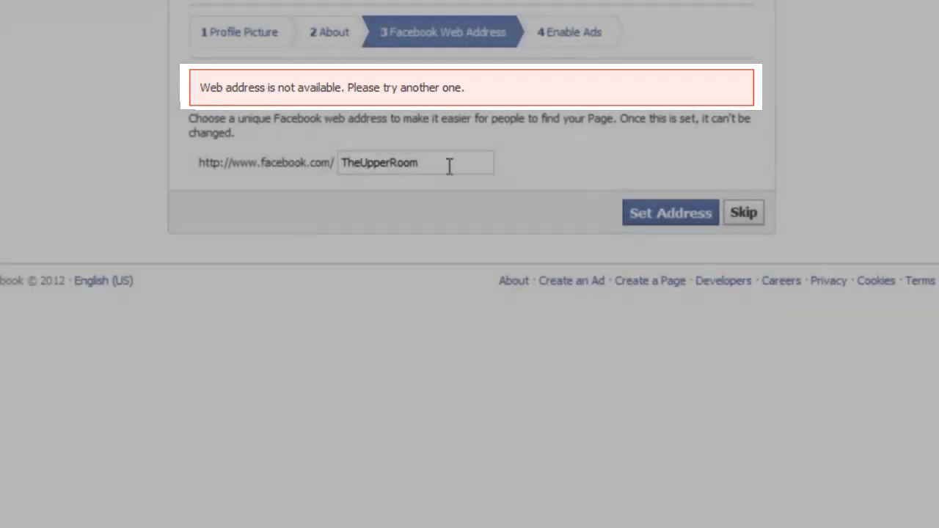
type("Apopka")
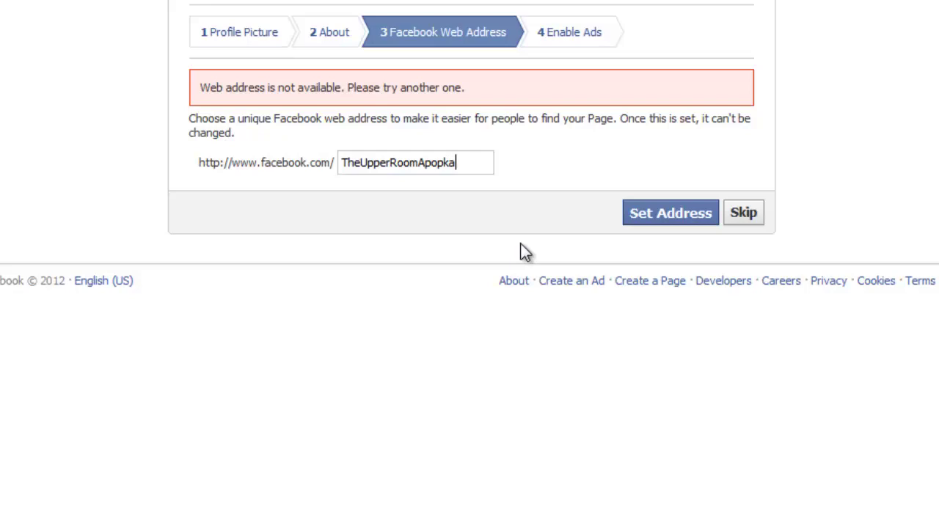
left_click(635, 219)
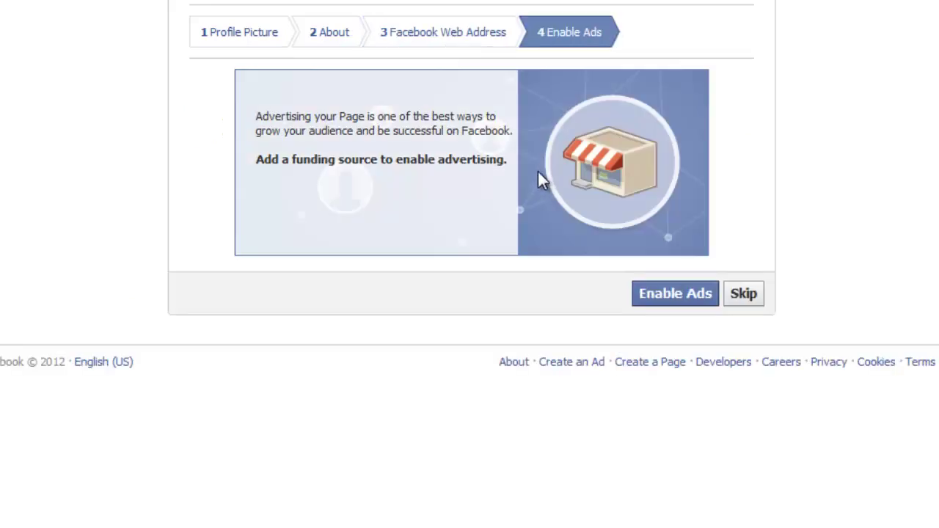
Step: Skip the Enable Ads step to open The Upper Room Page
left_click(737, 297)
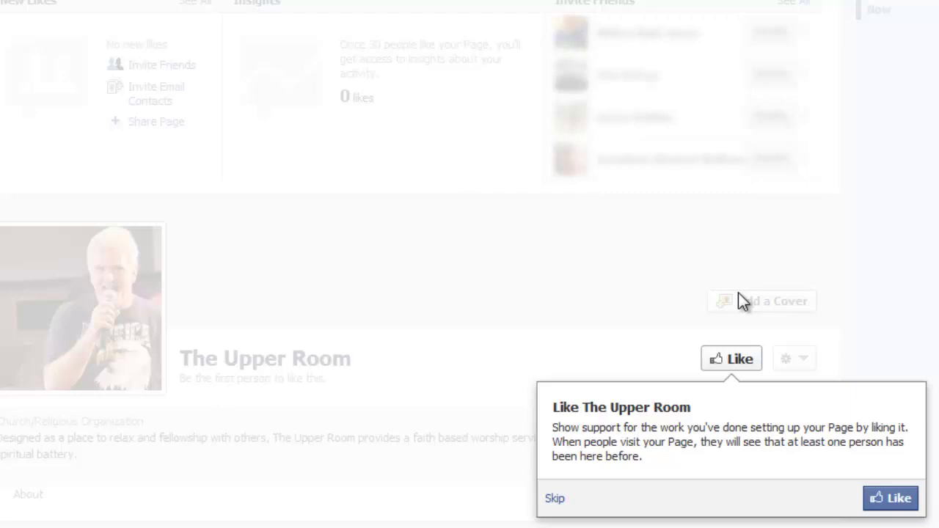
Step: Like the Page, move past Invite Email Contacts, and dismiss the Share Something tip
left_click(895, 505)
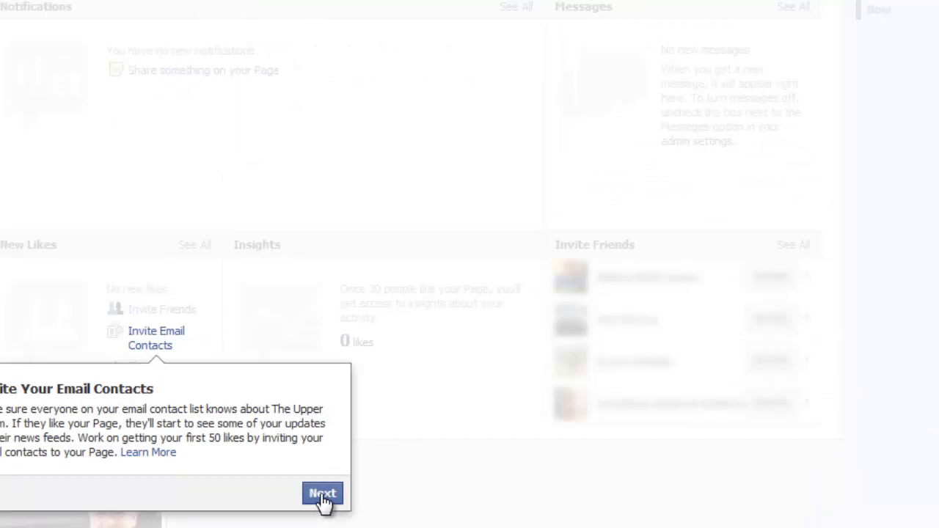
left_click(323, 493)
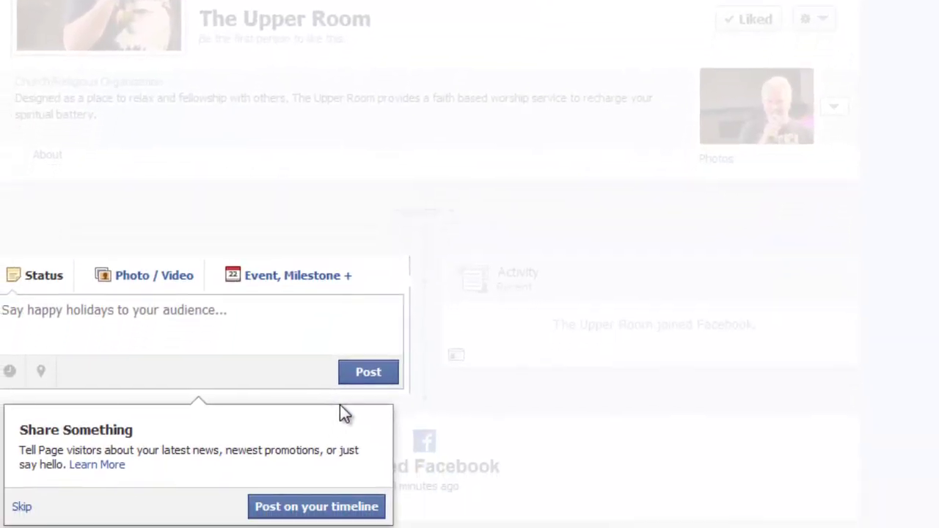
left_click(246, 325)
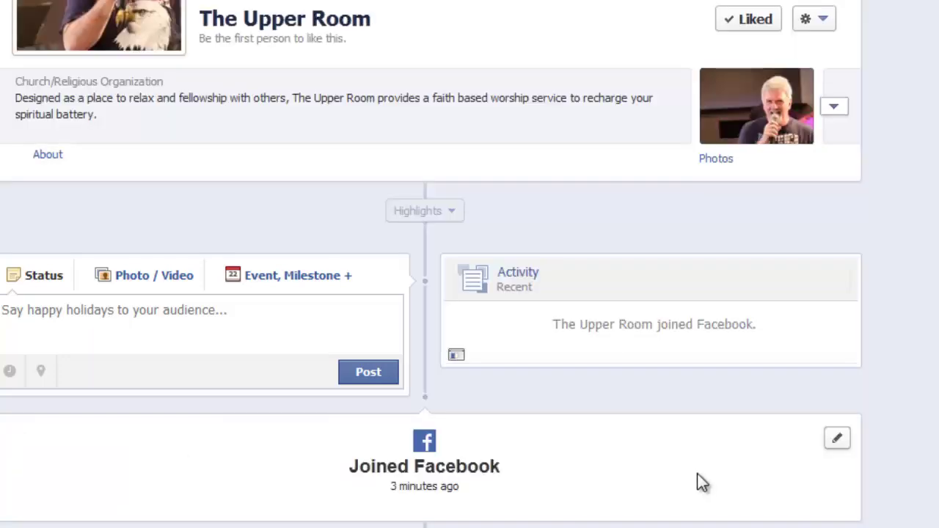
Step: Start adding a cover photo and acknowledge the Choose Your Cover Photo guidelines
scroll(695, 472, "up", 5)
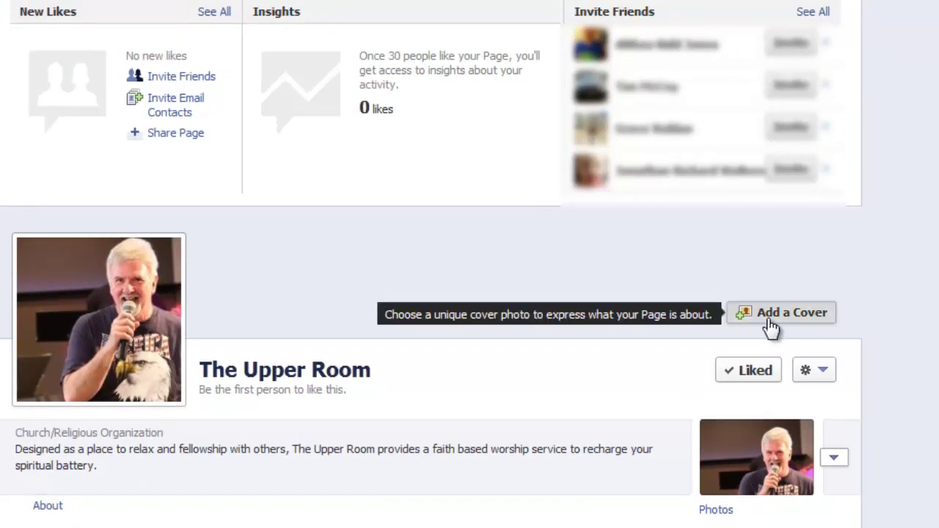
left_click(770, 323)
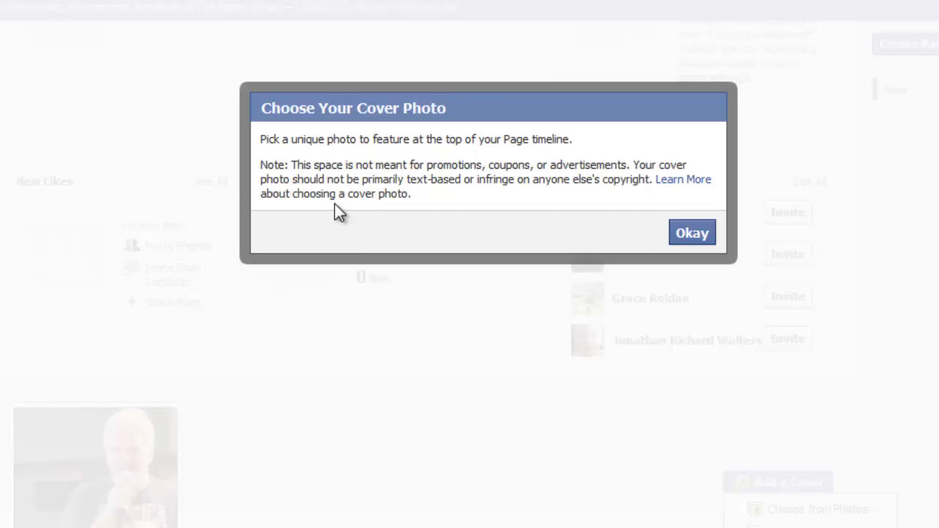
left_click(694, 236)
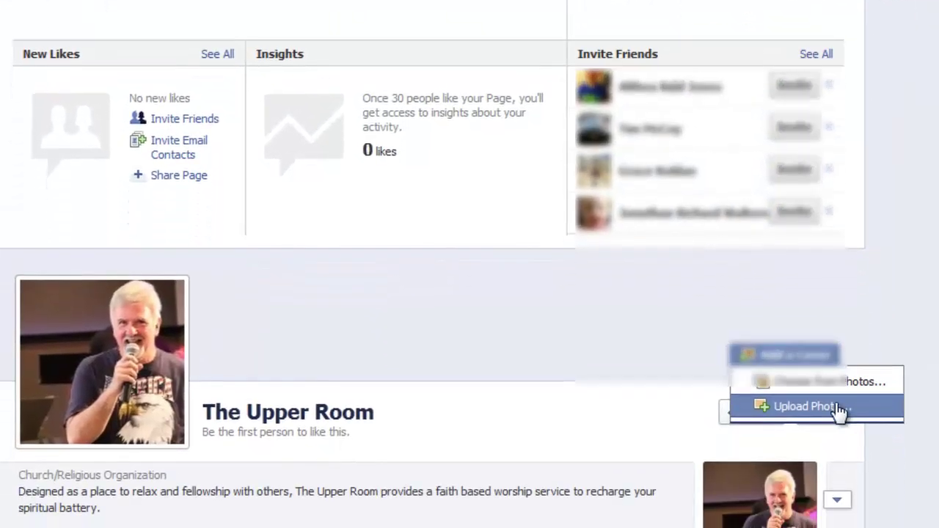
Step: Upload the map image as the cover, shift it to show further south, and save
left_click(838, 407)
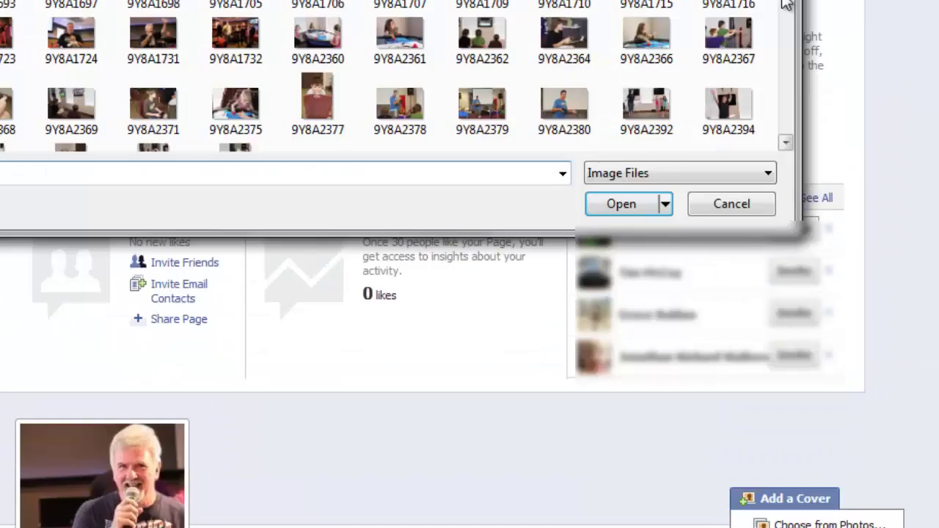
scroll(788, 151, "down", 10)
left_click(330, 140)
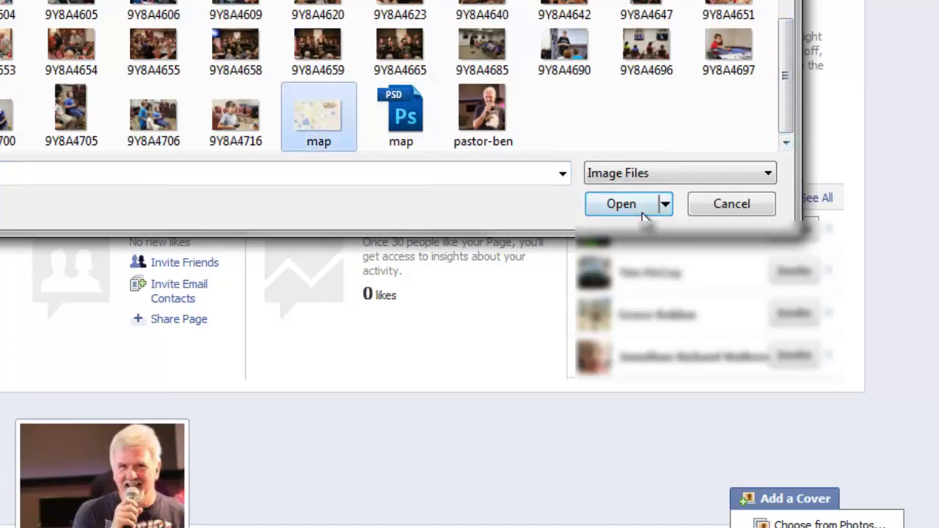
left_click(646, 213)
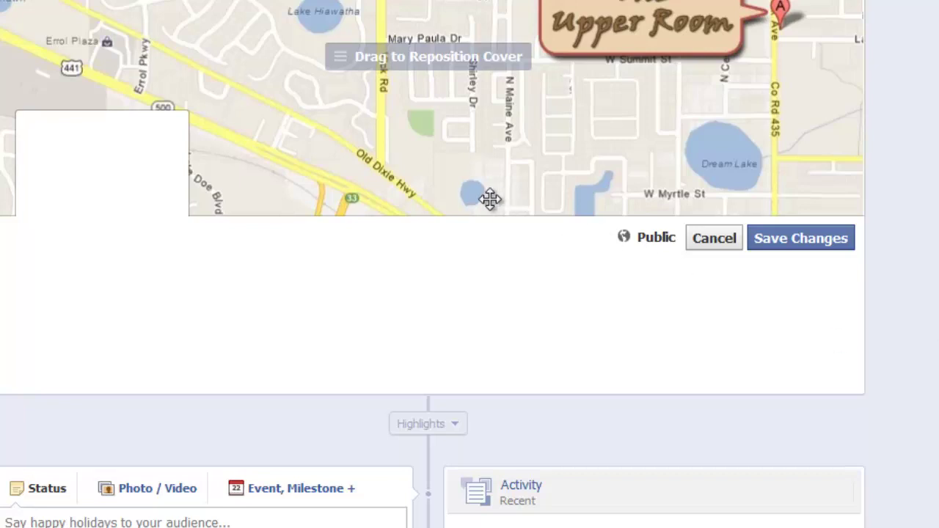
left_click_drag(384, 132, 366, 208)
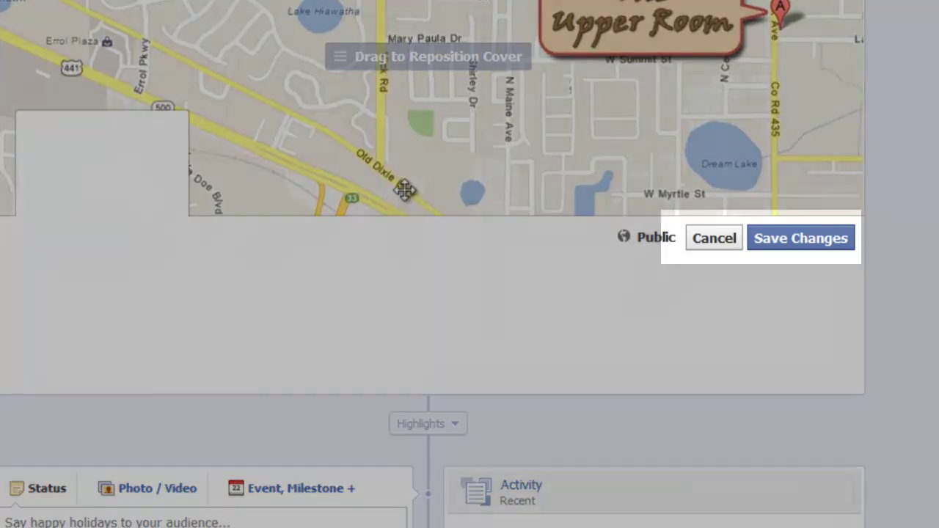
left_click_drag(399, 198, 408, 173)
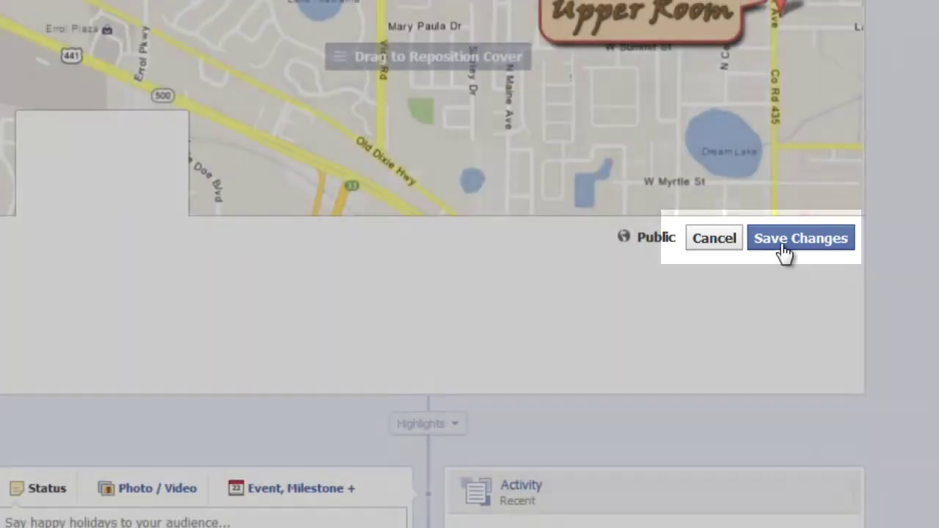
left_click(783, 251)
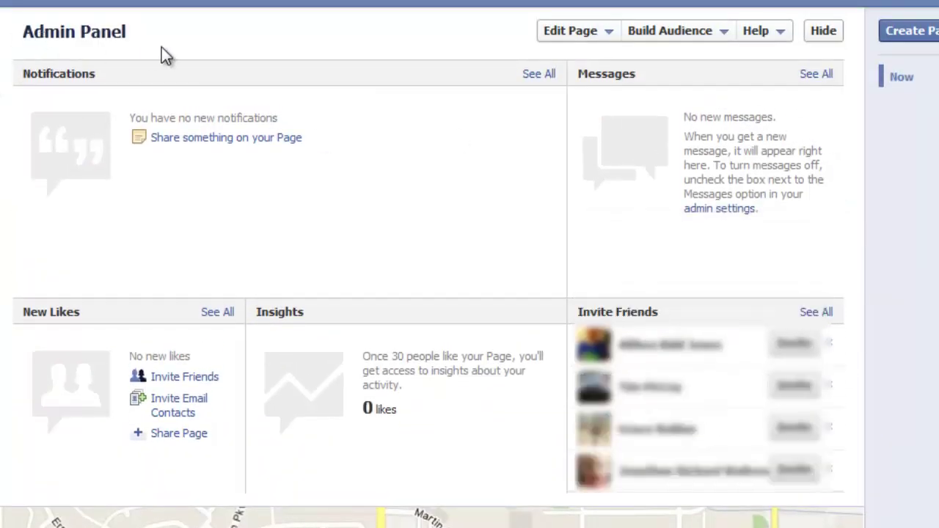
Step: Set the start date to October 2011 and enter the church's street address, city and postal code
left_click(606, 44)
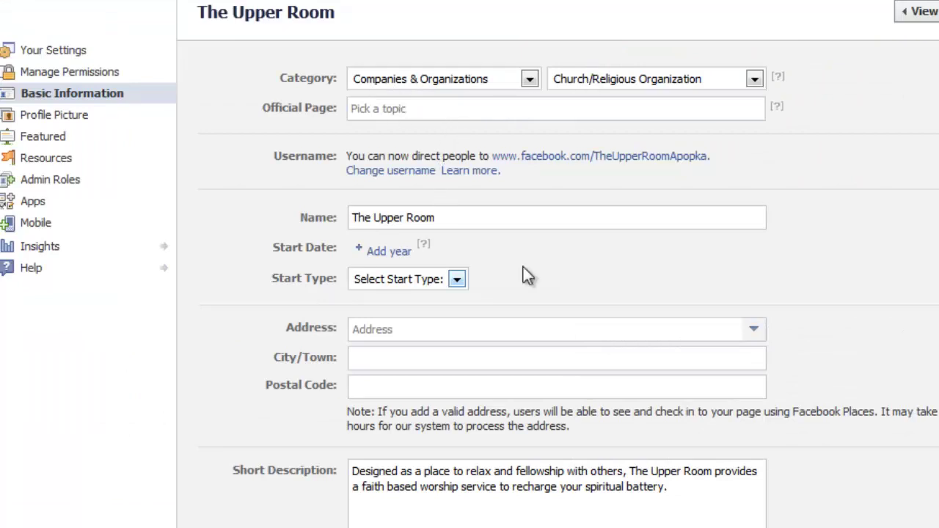
left_click(380, 253)
left_click(391, 302)
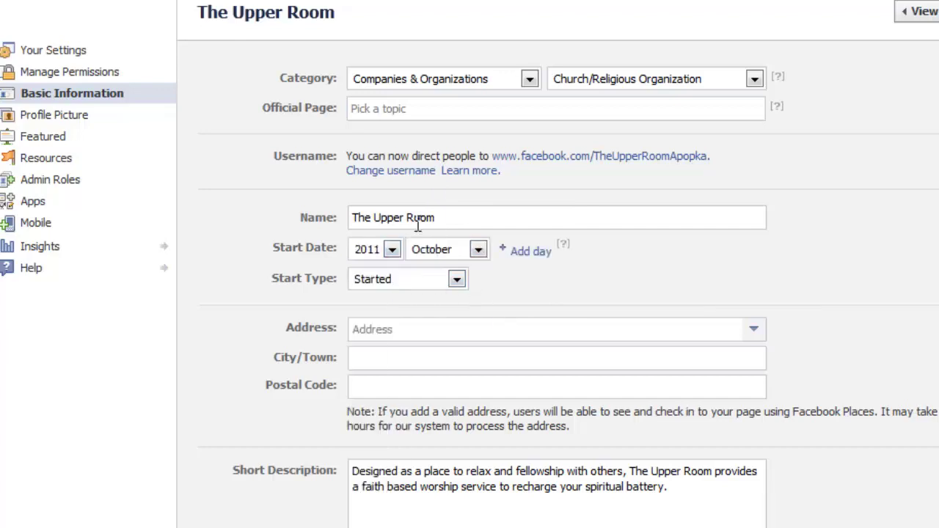
left_click(399, 328)
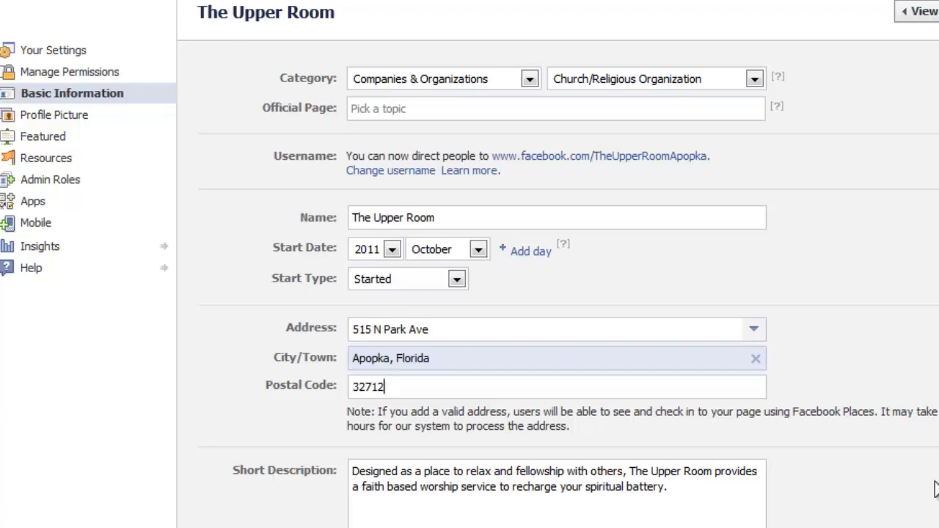
key("Tab")
key("Tab")
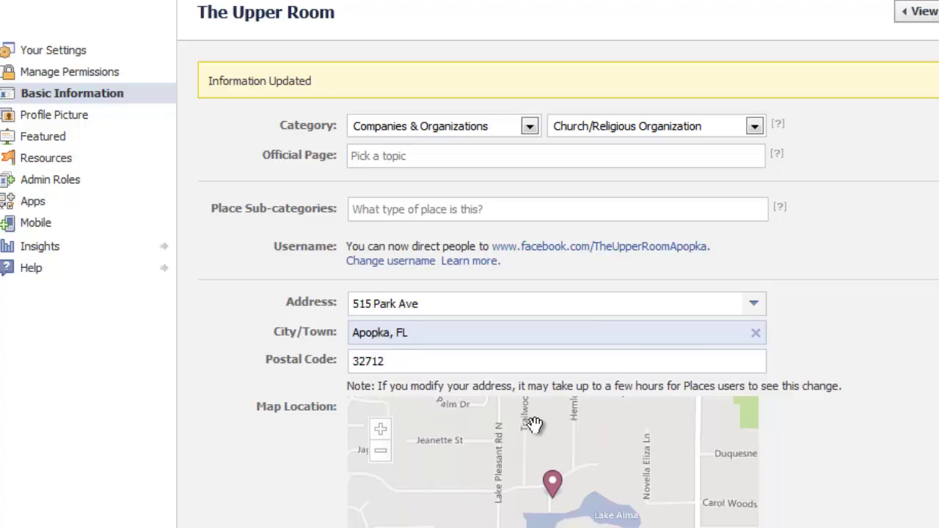
scroll(712, 381, "down", 2)
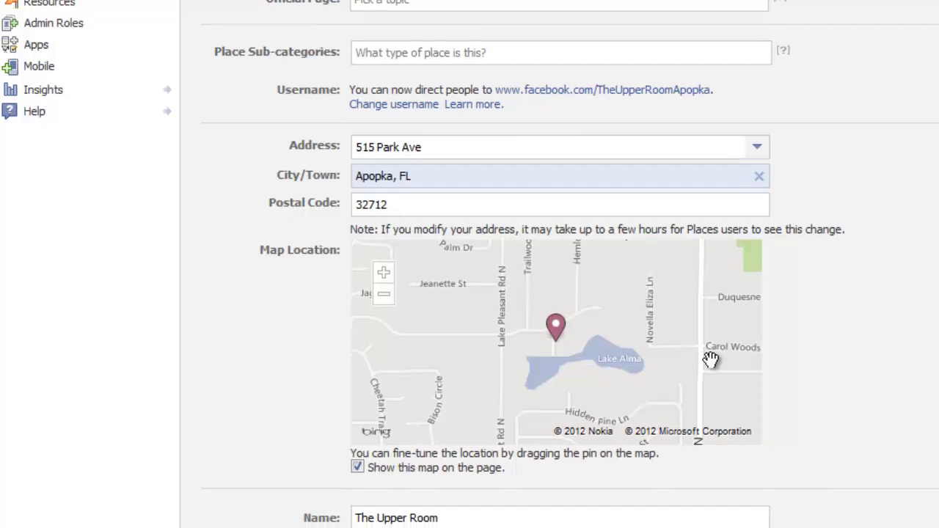
scroll(891, 362, "down", 3)
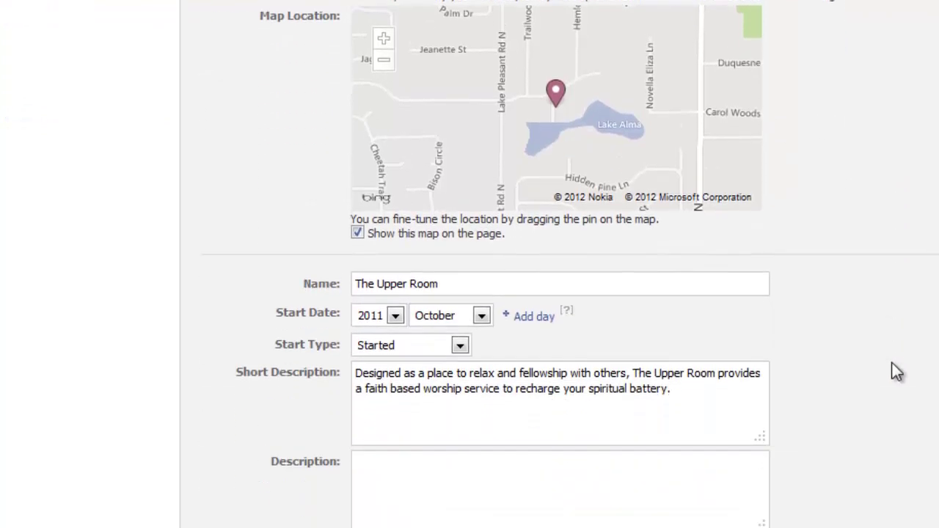
scroll(892, 362, "up", 3)
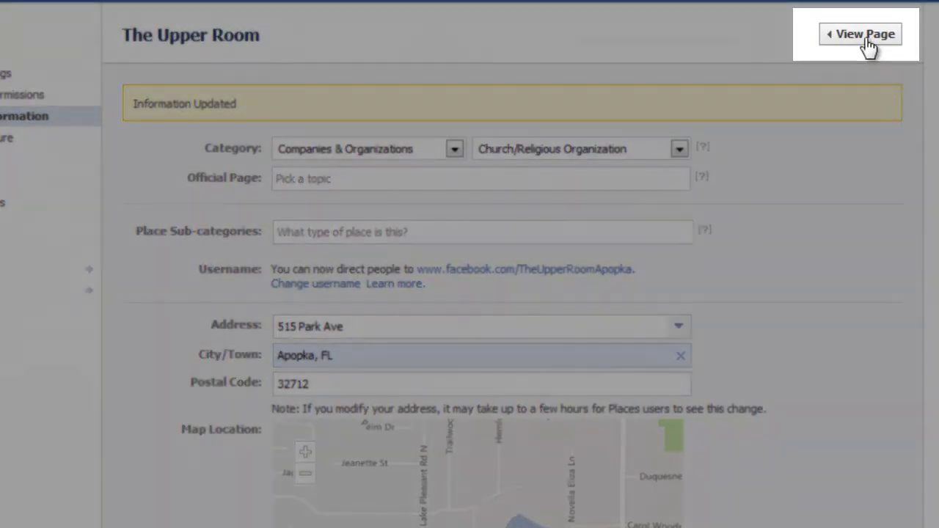
Step: Return to The Upper Room Page and scroll its timeline to check the cover photo, map and 1 like
left_click(866, 38)
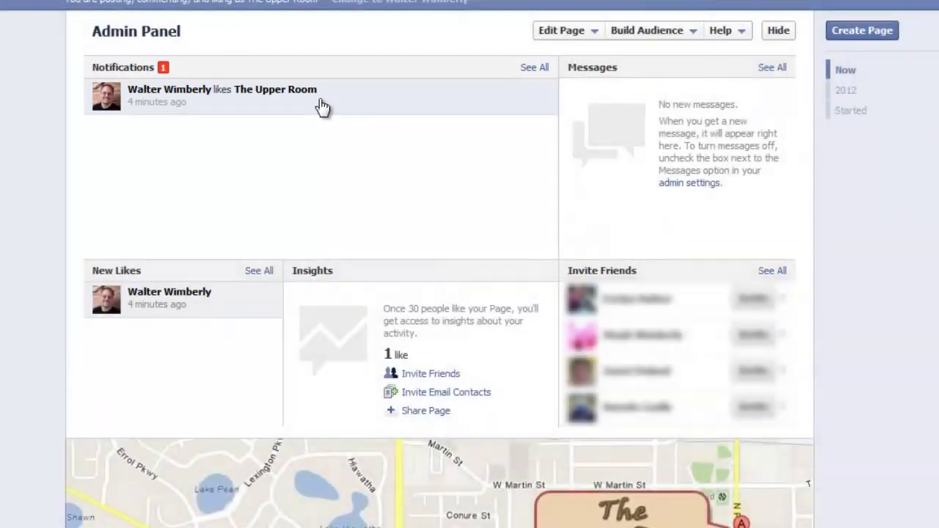
scroll(320, 111, "down", 2)
scroll(320, 111, "up", 2)
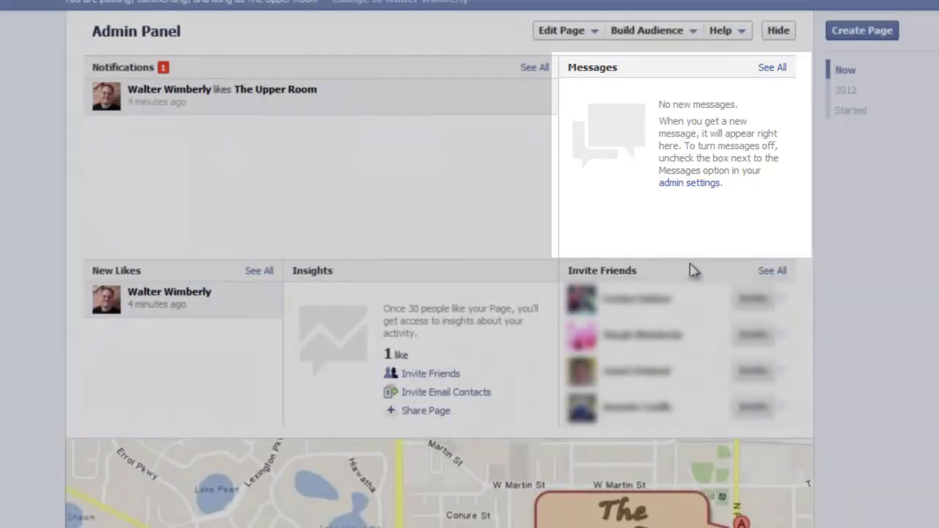
scroll(146, 168, "down", 2)
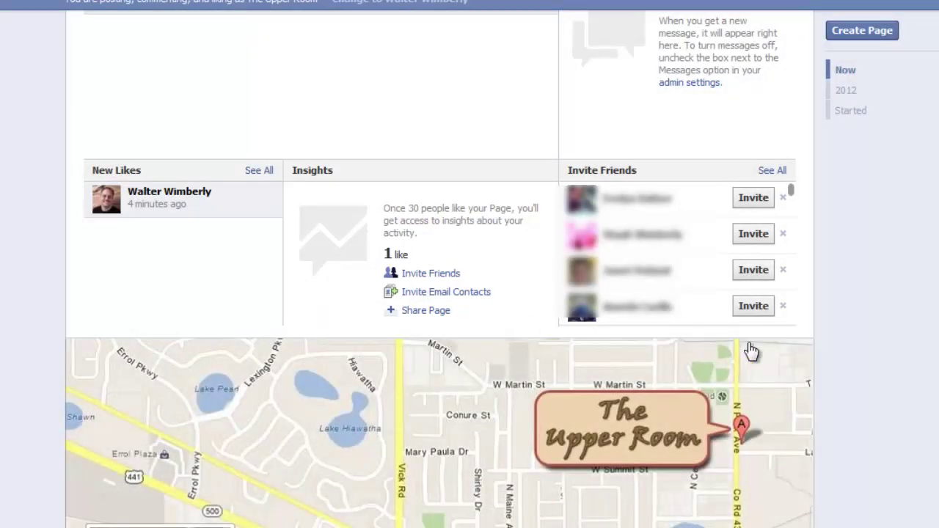
scroll(638, 506, "down", 7)
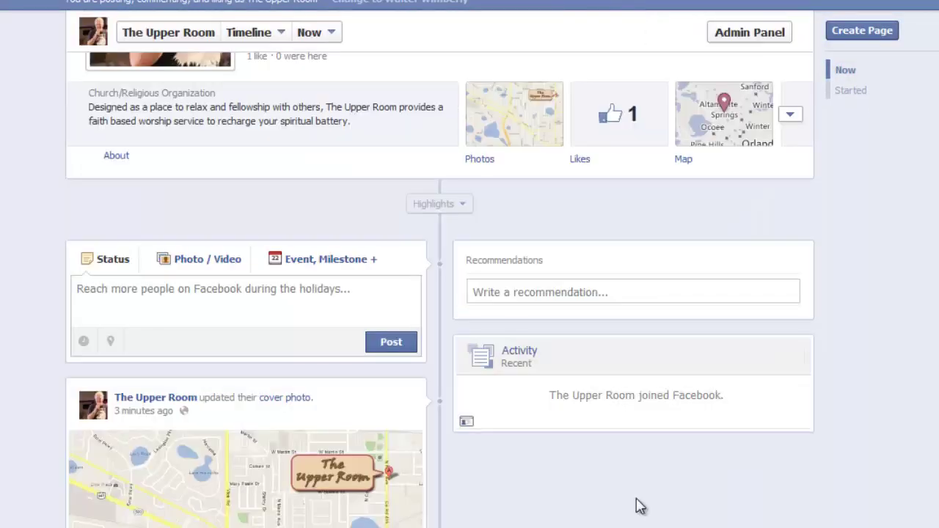